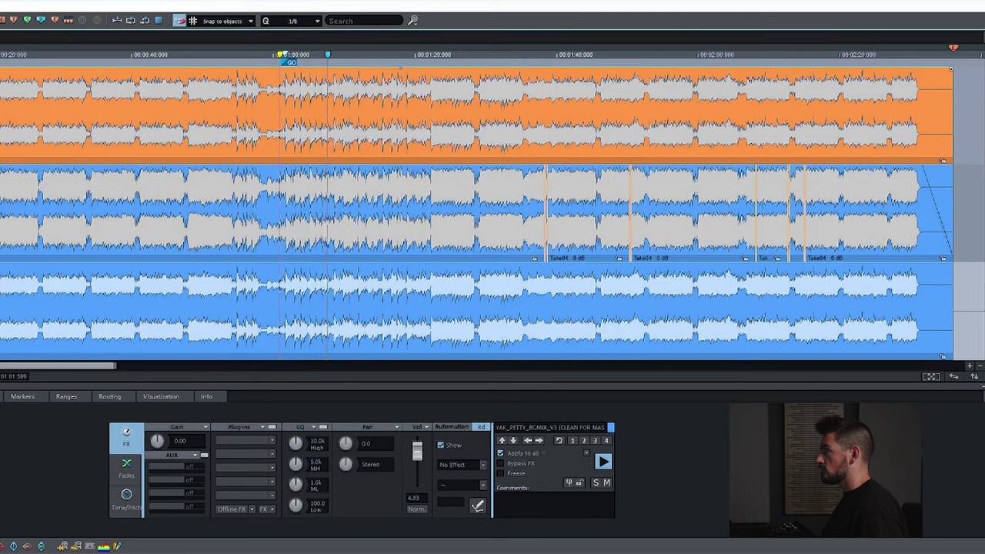
Stop the song's playback so the mixer can be reviewed.
{"action": "key", "text": "space"}
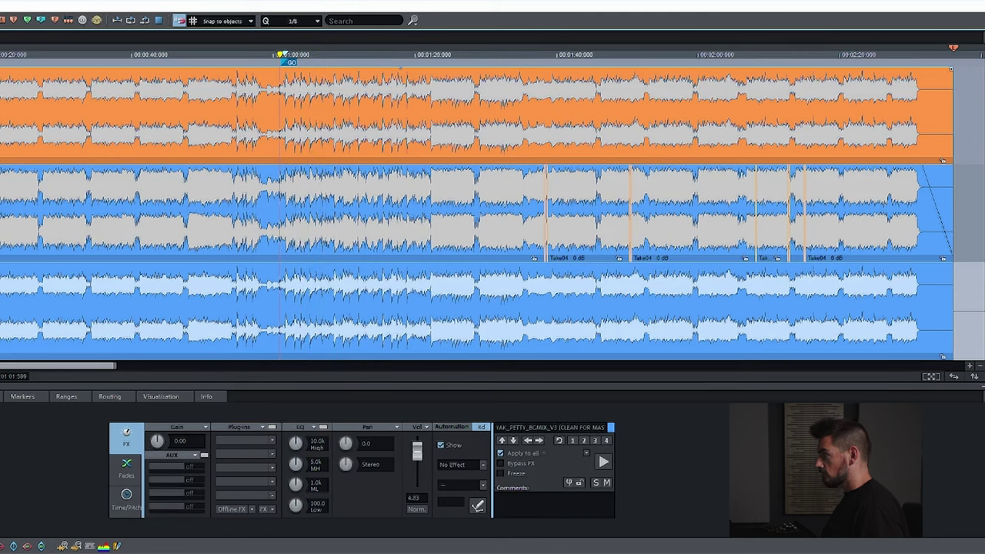
Play the song and normalize the orange bottom track's object volume with Norm.
{"action": "key", "text": "m"}
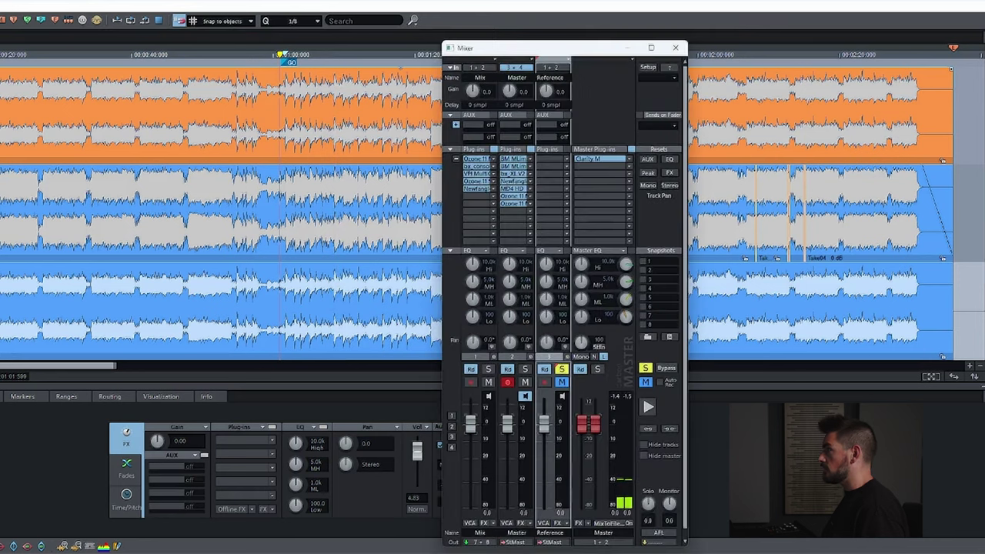
{"action": "key", "text": "space"}
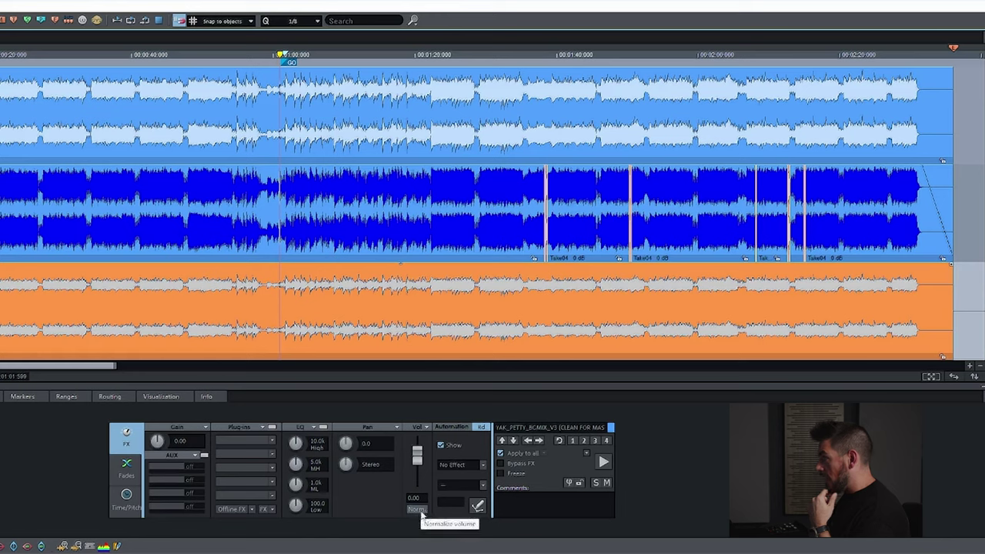
{"action": "left_click", "coordinate": [416, 509]}
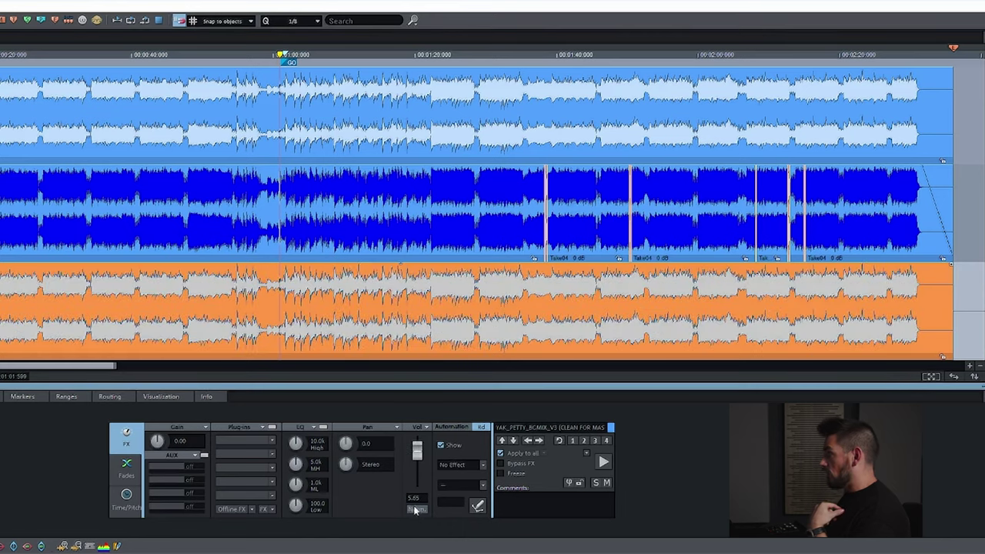
{"action": "left_click", "coordinate": [416, 498]}
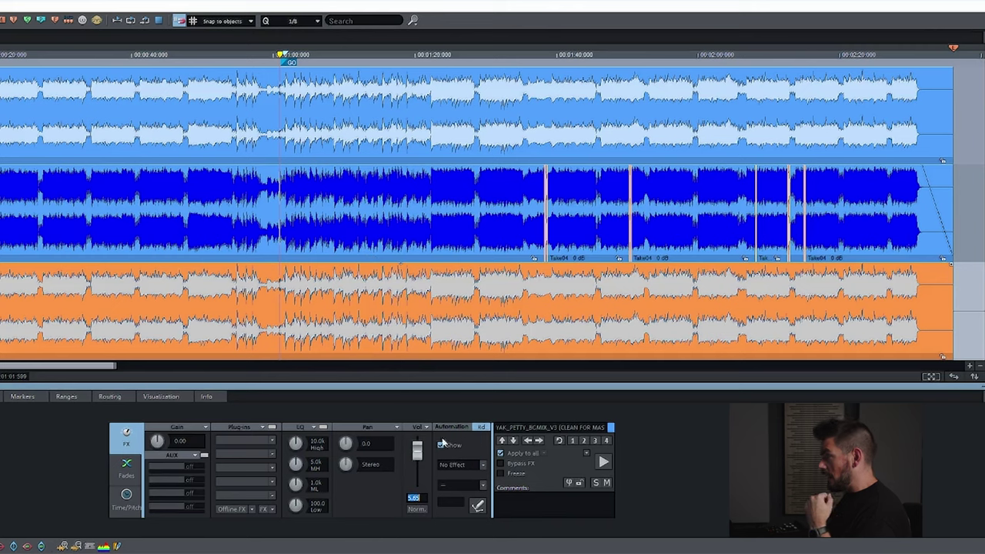
{"action": "left_click", "coordinate": [413, 341]}
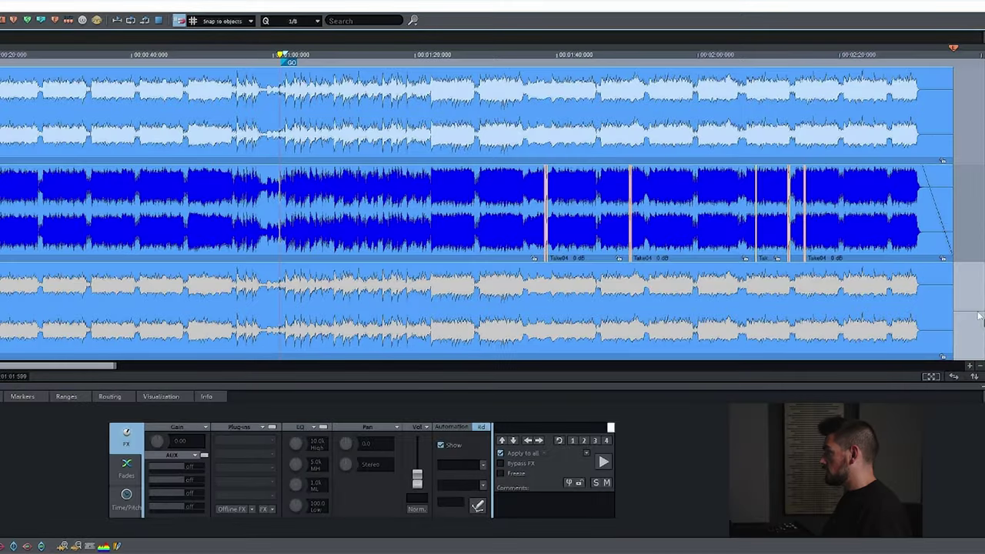
Open the Mix channel's Ozone 11 Maximizer (−2.6 dB threshold, −0.3 dB ceiling) and play the song.
{"action": "key", "text": "m"}
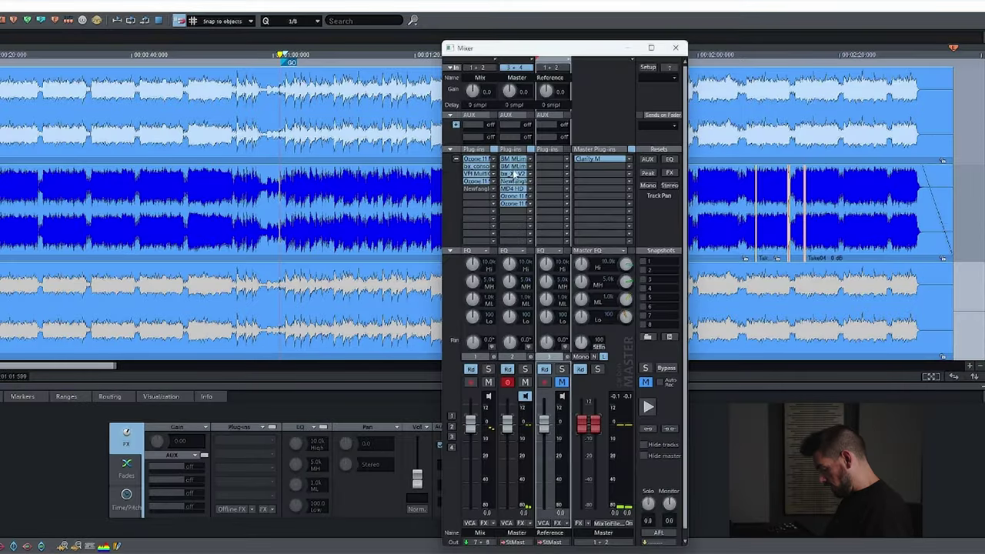
{"action": "left_click", "coordinate": [465, 163]}
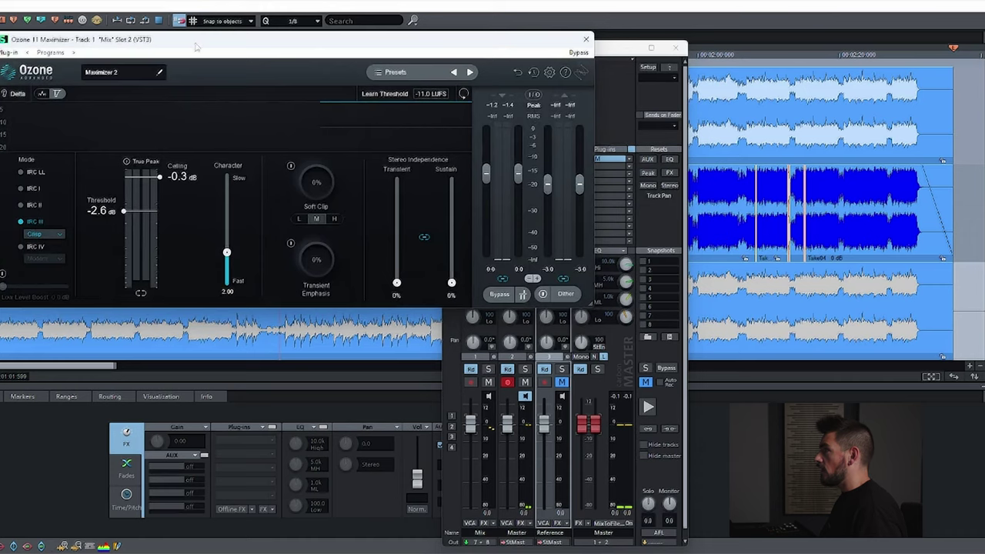
{"action": "left_click_drag", "start_coordinate": [196, 47], "coordinate": [222, 75]}
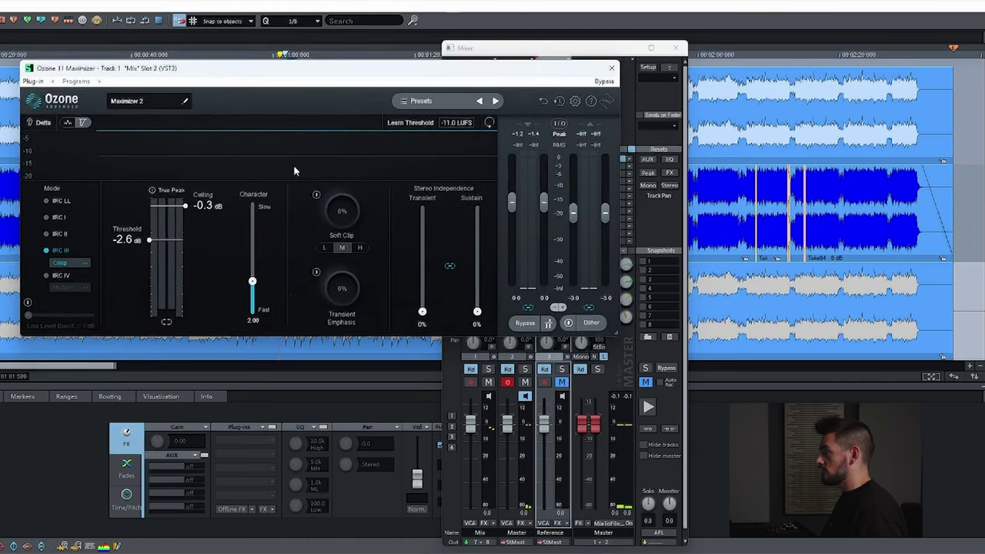
{"action": "key", "text": "space"}
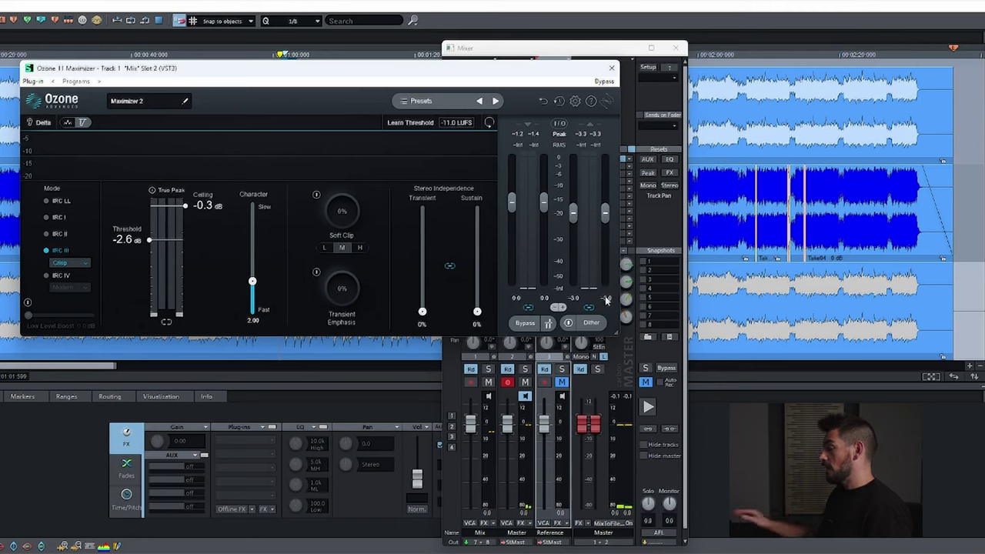
Close the Maximizer, then inspect and close the Mix channel's bx_console SSL 9000 J.
{"action": "left_click", "coordinate": [612, 67]}
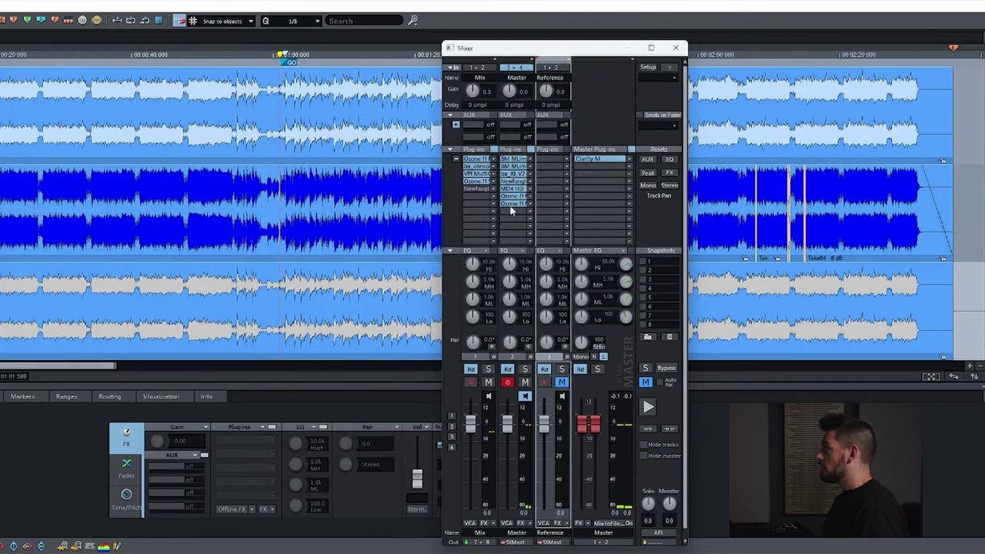
{"action": "left_click", "coordinate": [476, 166]}
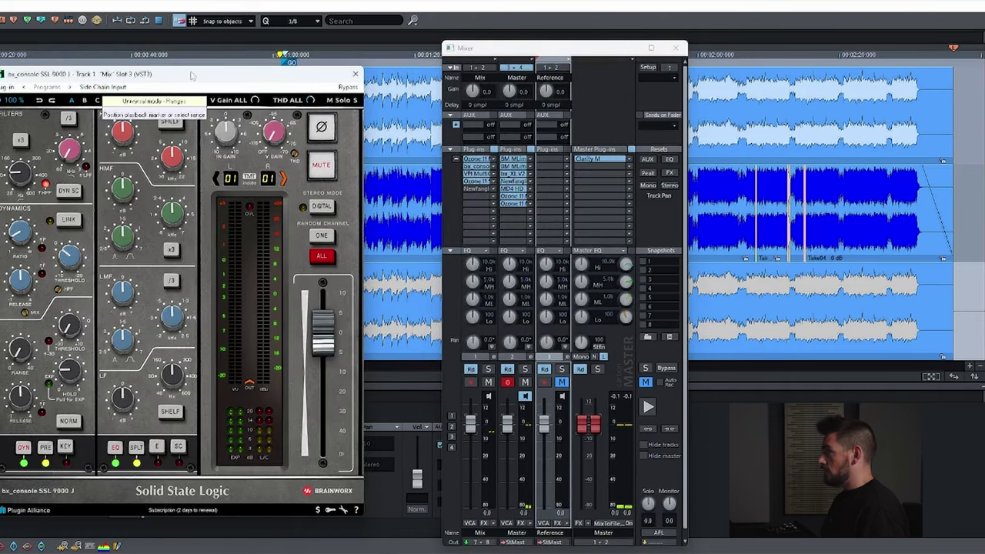
{"action": "left_click_drag", "start_coordinate": [191, 75], "coordinate": [216, 35]}
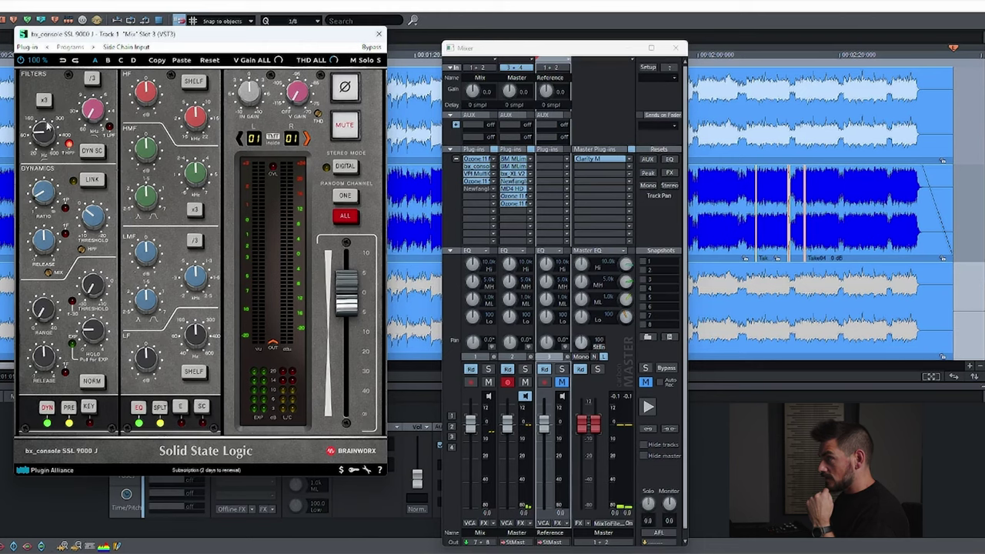
{"action": "left_click", "coordinate": [378, 34]}
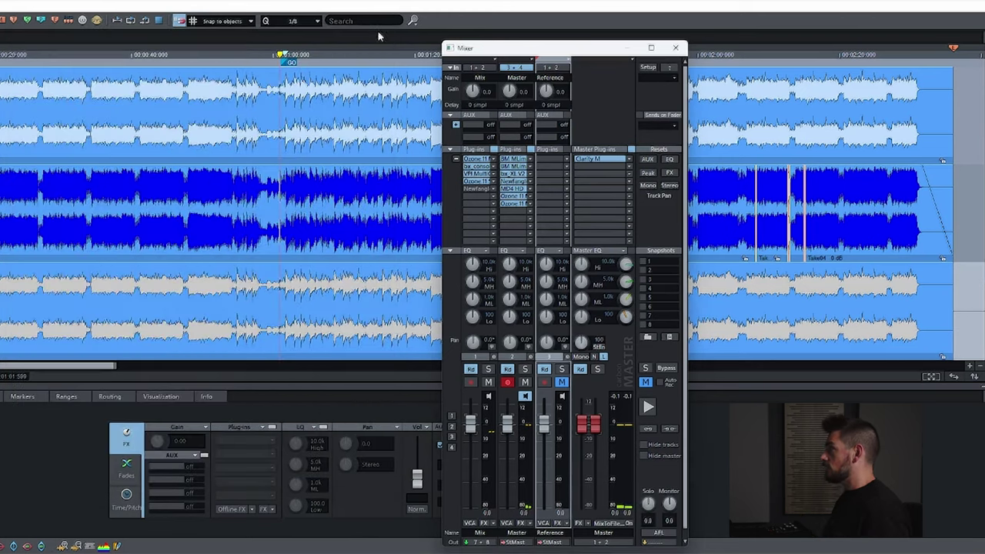
Inspect and close the Mix channel's VPI MultiComp, then restart playback from the beginning.
{"action": "left_click", "coordinate": [472, 178]}
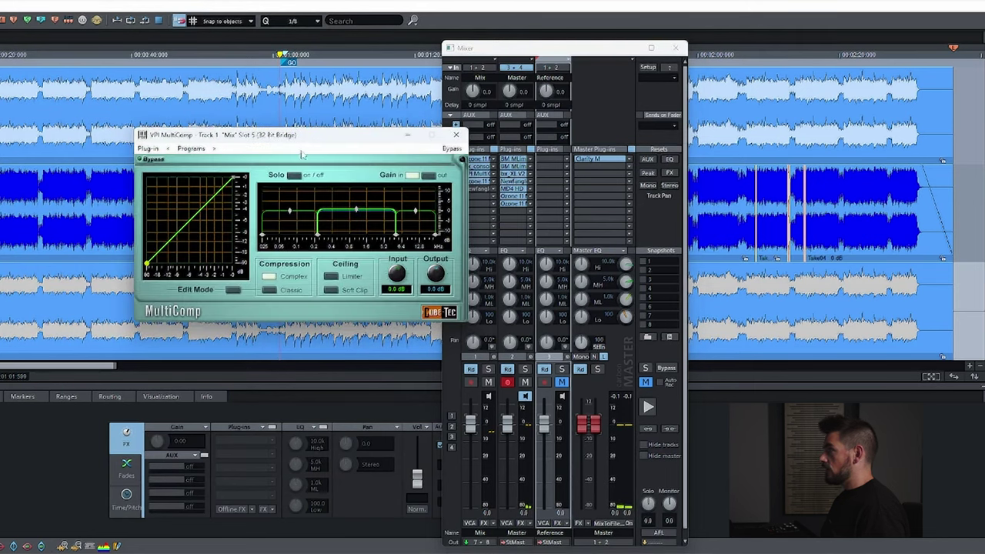
{"action": "left_click_drag", "start_coordinate": [400, 135], "coordinate": [331, 106]}
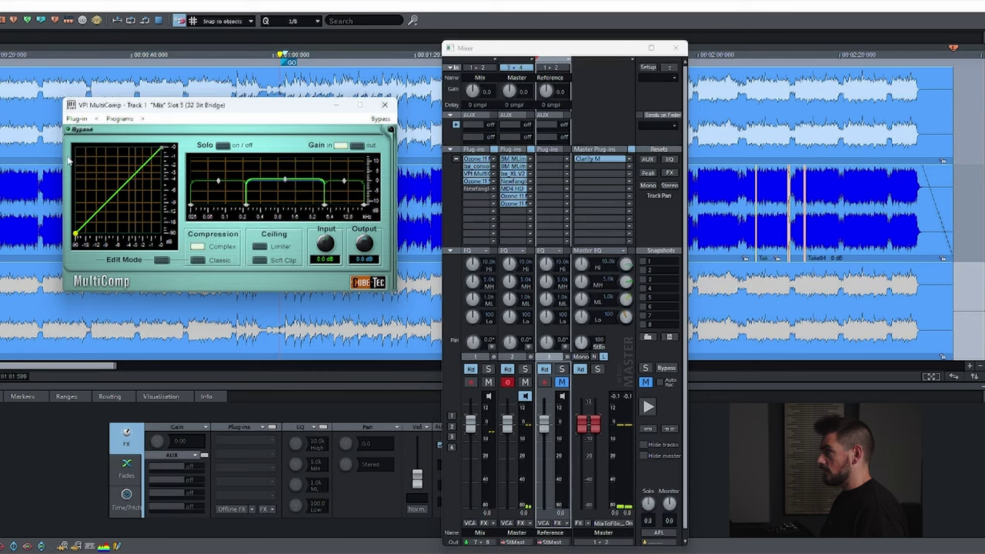
{"action": "left_click", "coordinate": [473, 191]}
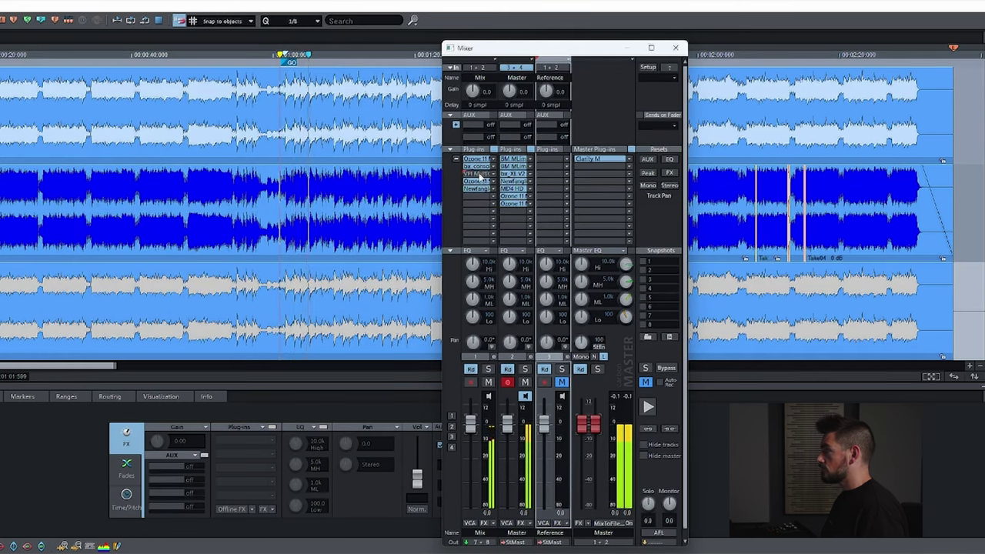
{"action": "key", "text": "space"}
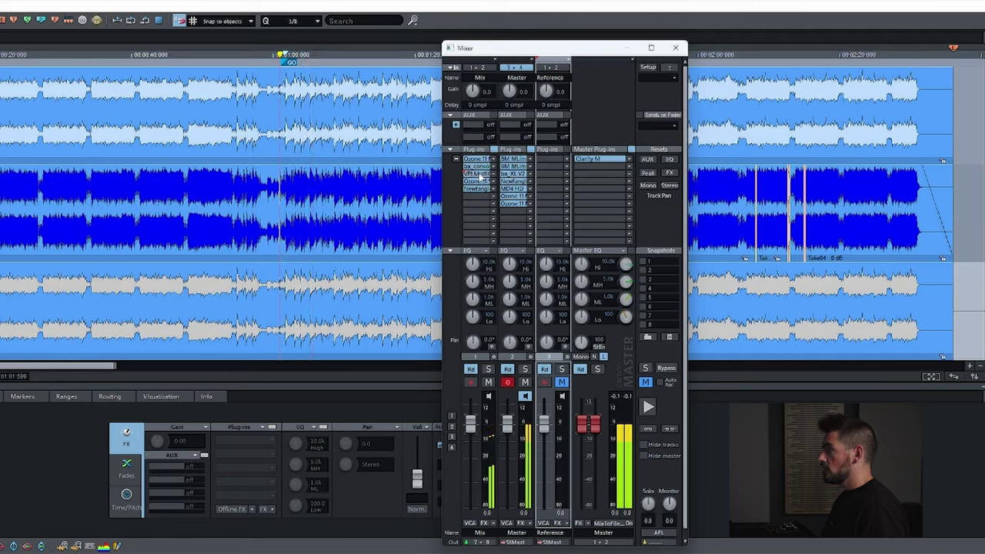
{"action": "key", "text": "space"}
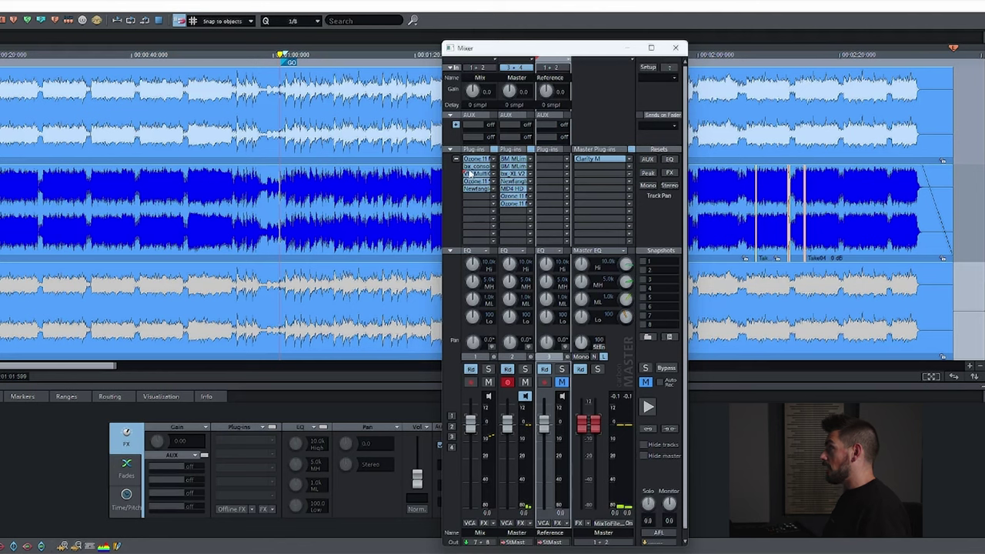
Open the Mix channel's Ozone 11 Stabilizer and listen to the song through it.
{"action": "left_click", "coordinate": [474, 182]}
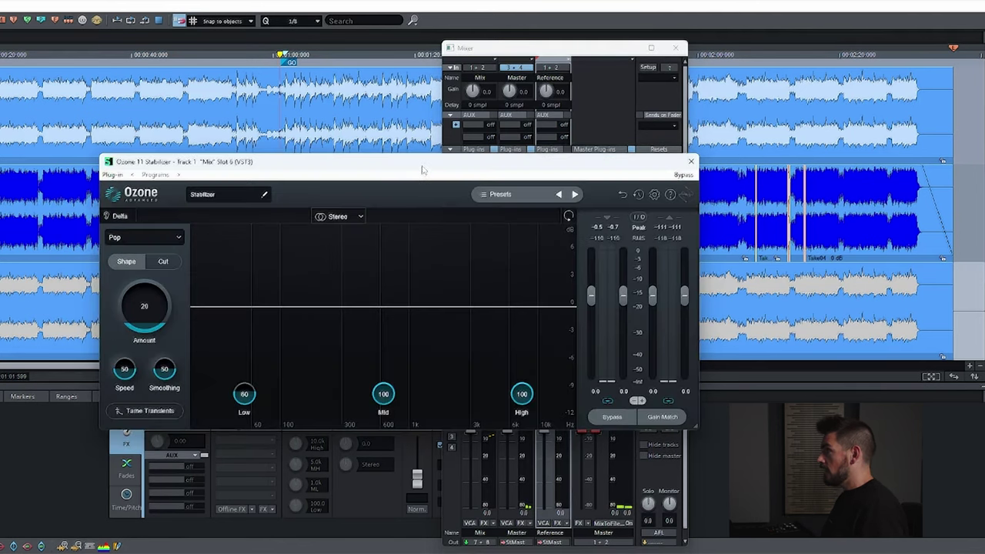
{"action": "left_click_drag", "start_coordinate": [421, 169], "coordinate": [379, 128]}
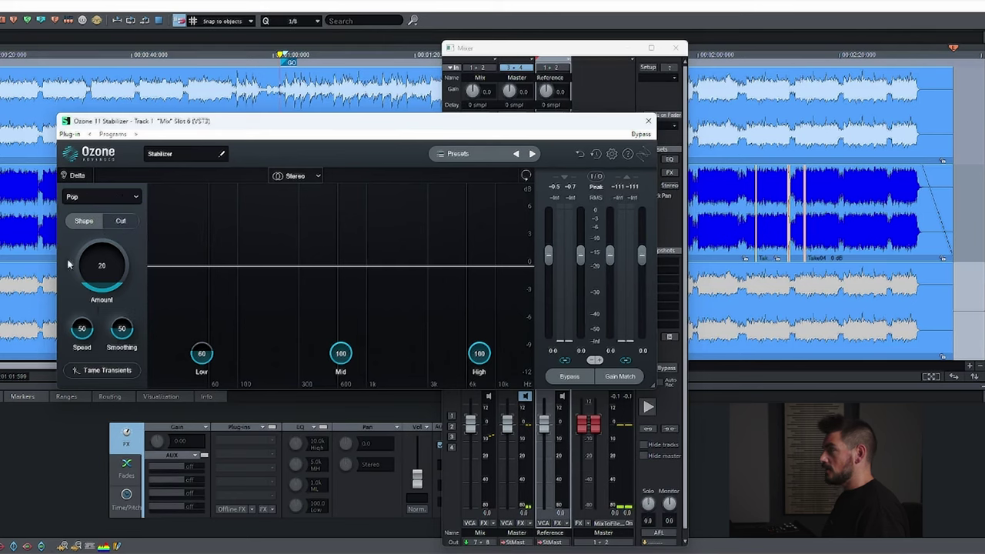
{"action": "key", "text": "space"}
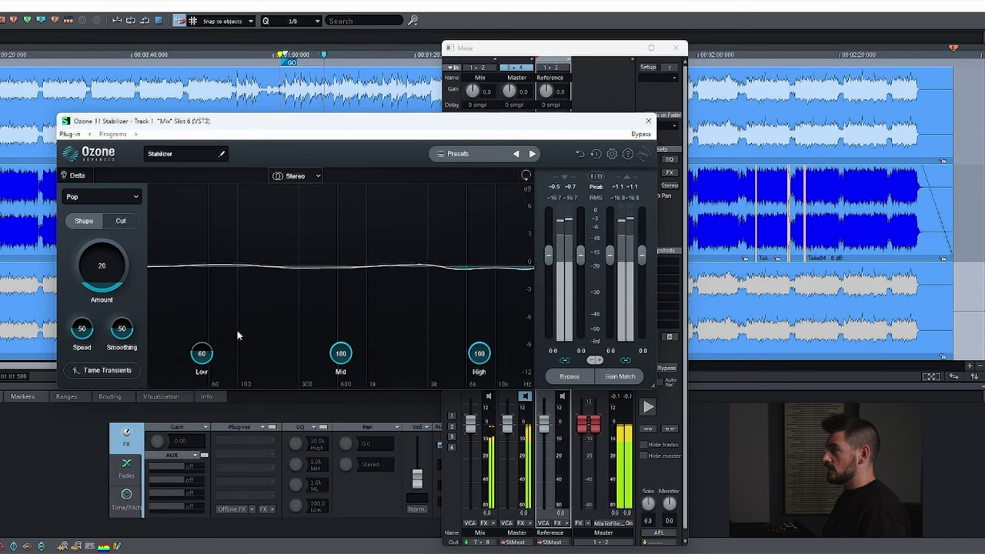
{"action": "key", "text": "space"}
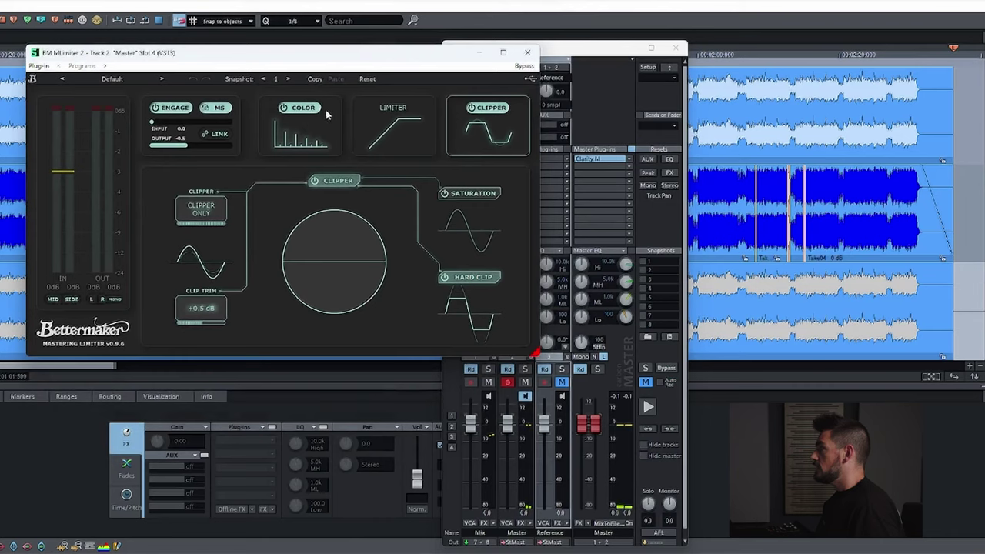
Cycle BM MLimiter 2's Limiter and Clipper stages, ending on Mid Color: 25% drive, 125 Hz, 25% mix.
{"action": "left_click", "coordinate": [310, 129]}
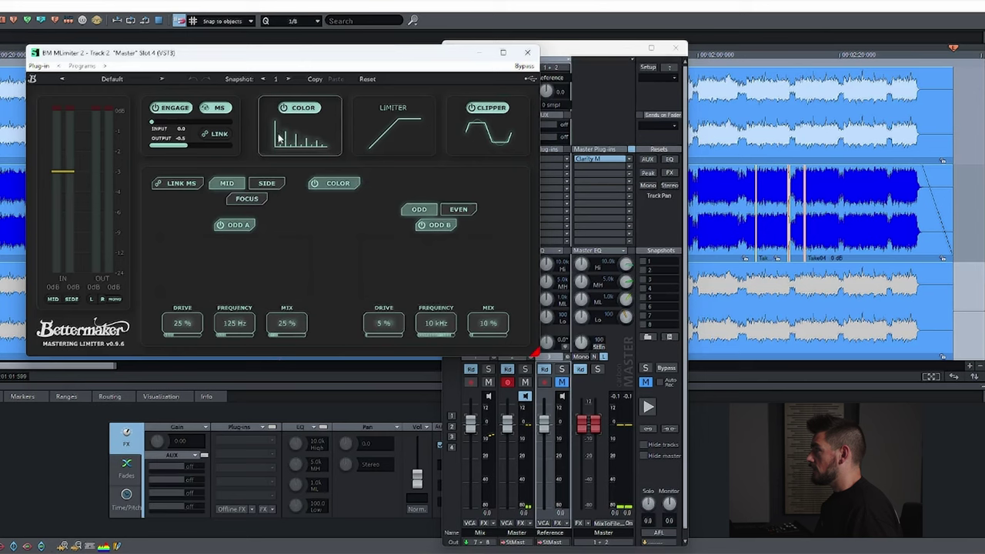
{"action": "left_click", "coordinate": [417, 142]}
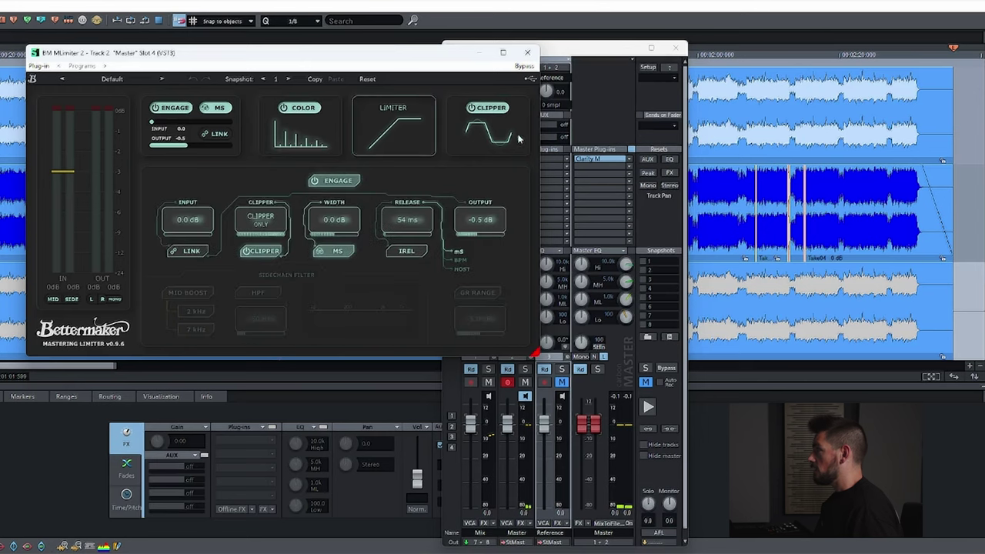
{"action": "left_click", "coordinate": [496, 146]}
{"action": "left_click", "coordinate": [404, 118]}
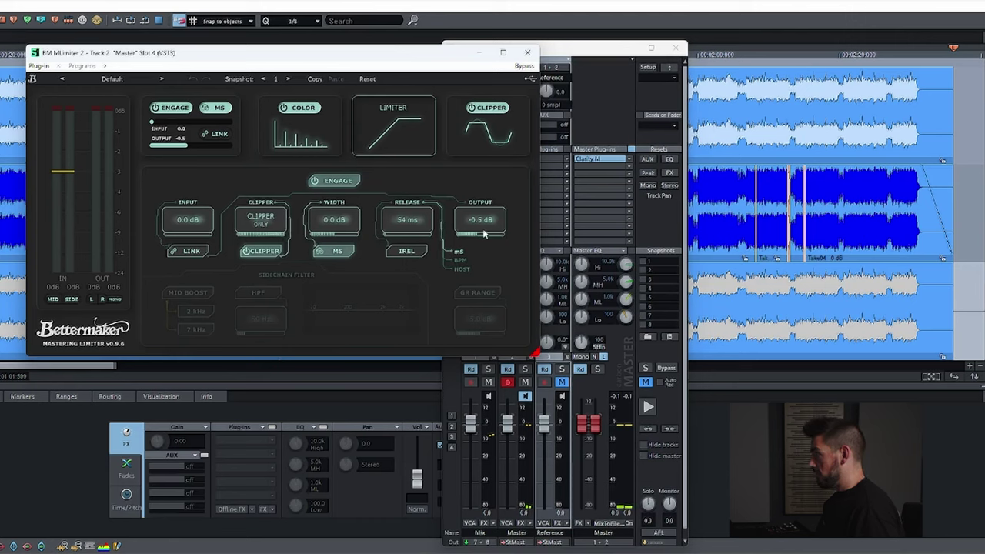
{"action": "left_click", "coordinate": [487, 138]}
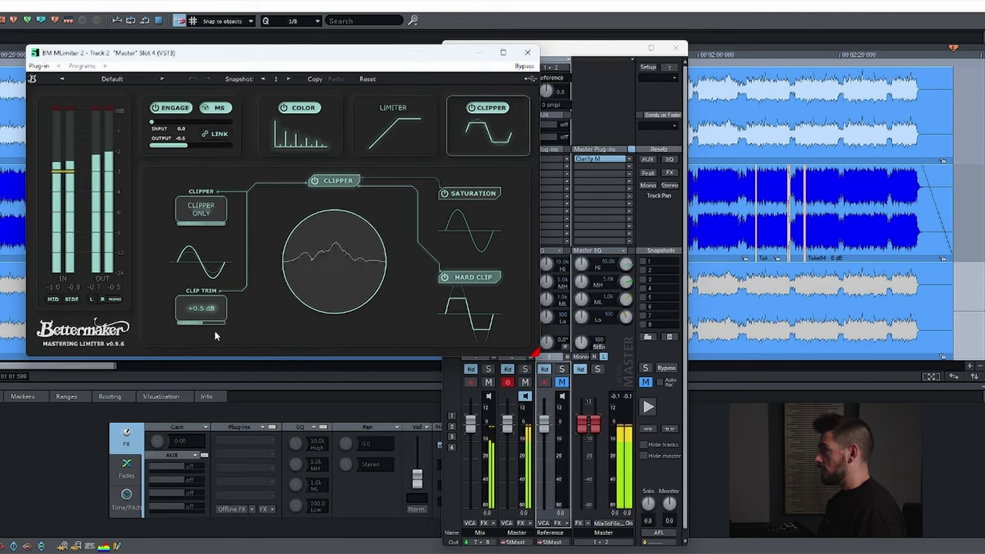
{"action": "left_click", "coordinate": [331, 146]}
{"action": "left_click", "coordinate": [264, 185]}
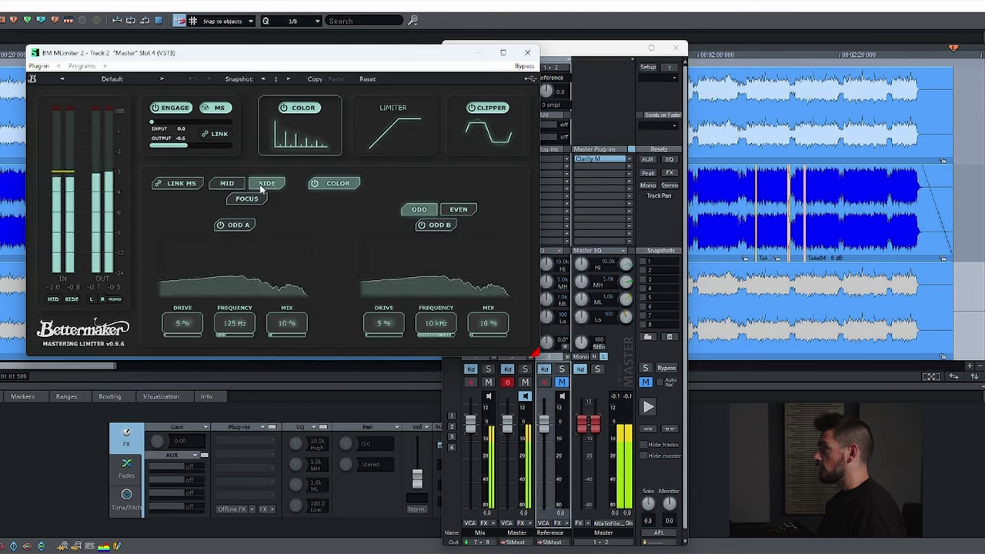
{"action": "left_click", "coordinate": [216, 182]}
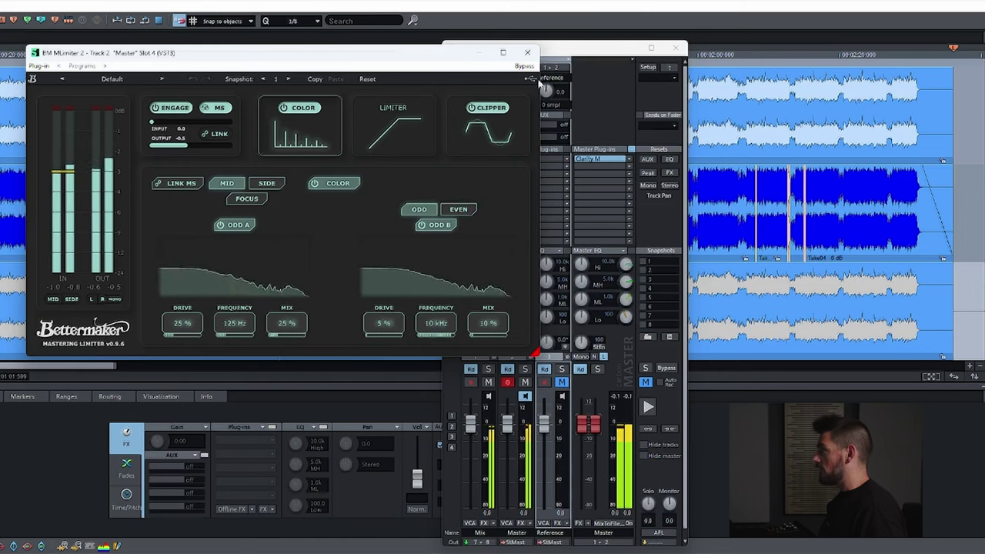
Bring the Mixer forward and open the Master slot 3 BM MLimiter (input +3.4 dB, output −0.5 dB).
{"action": "left_click", "coordinate": [583, 60]}
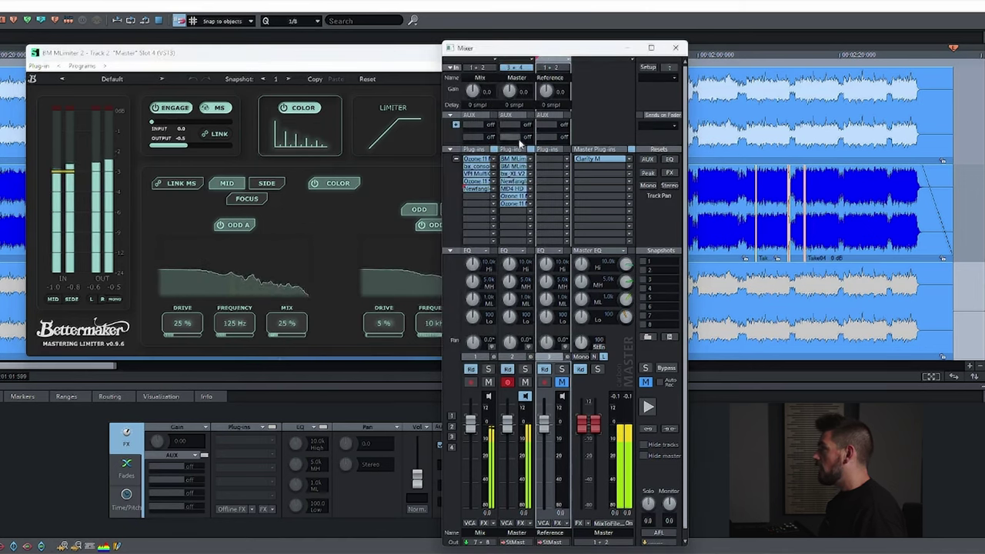
{"action": "left_click", "coordinate": [514, 173]}
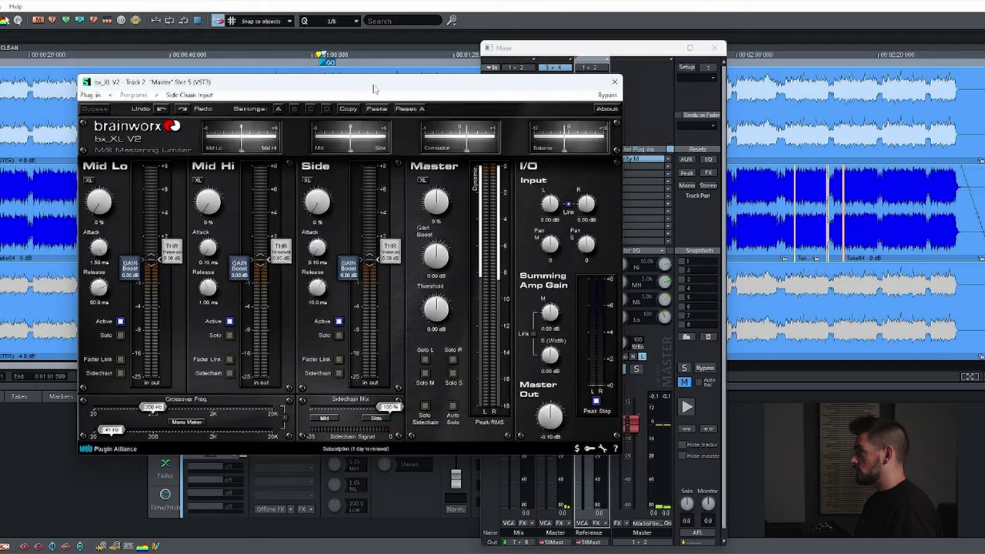
Move the bx_XL V2 limiter window left to check its 200 Hz crossover and 41 Hz Mono Maker.
{"action": "left_click_drag", "start_coordinate": [373, 89], "coordinate": [312, 72]}
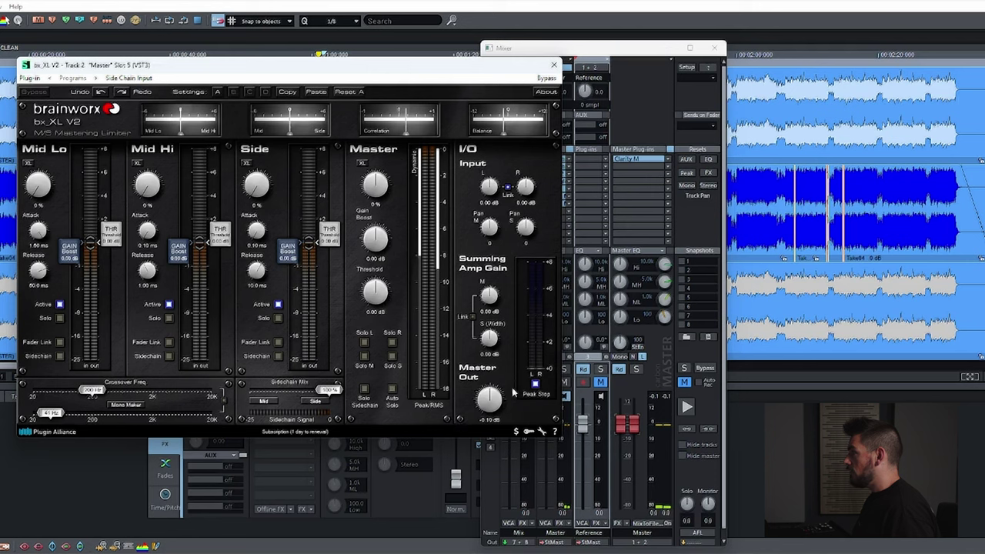
Close bx_XL V2 and play the song through Newfangled Elevate on the Master channel.
{"action": "left_click", "coordinate": [553, 67]}
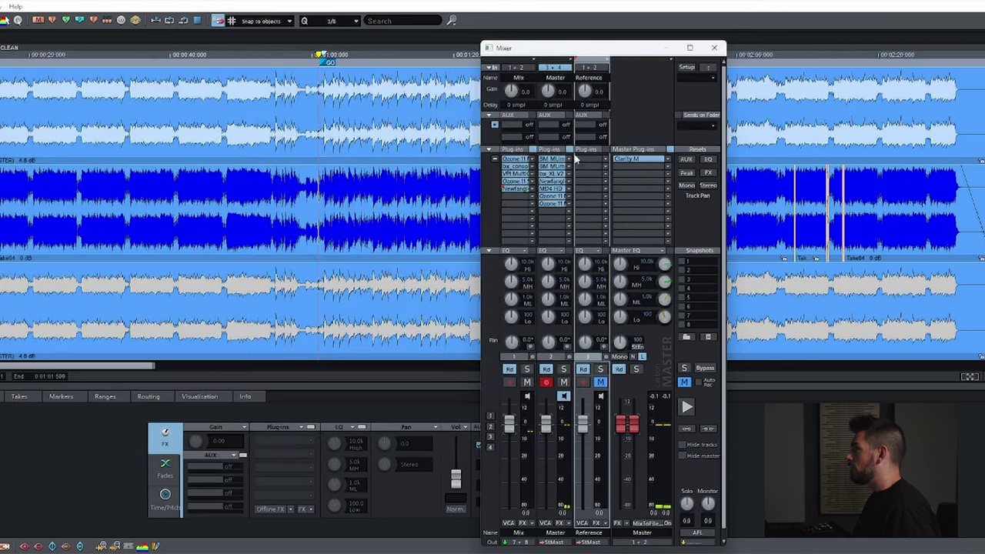
{"action": "left_click", "coordinate": [555, 187]}
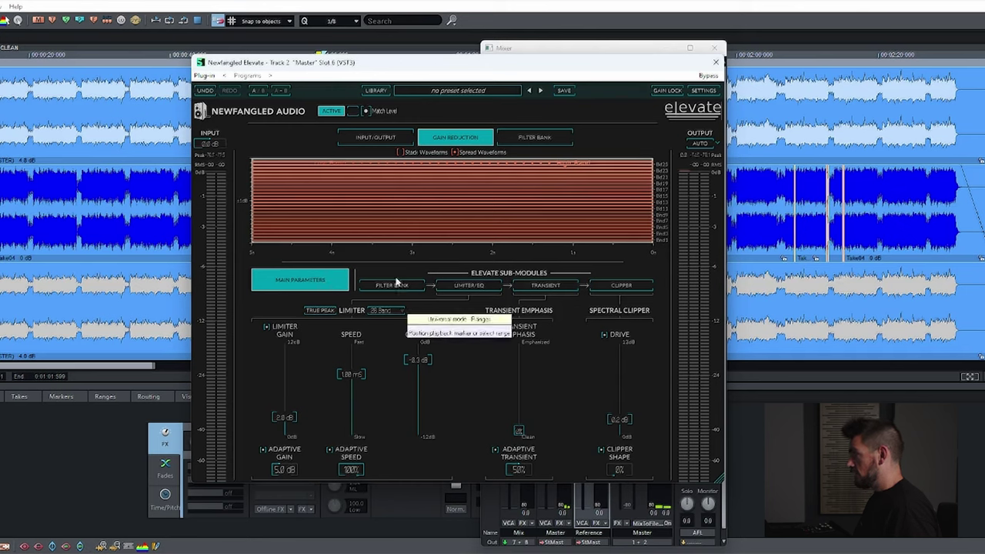
{"action": "key", "text": "space"}
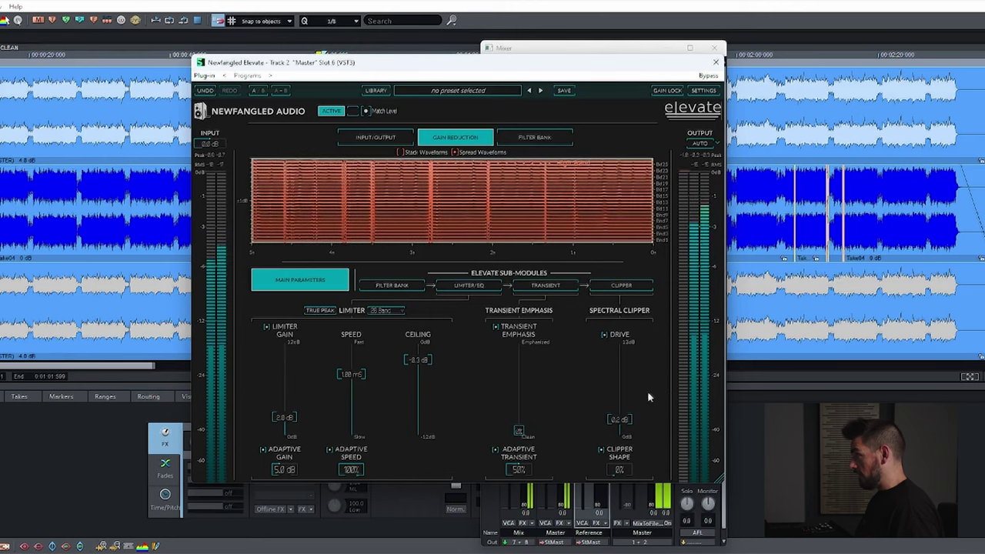
Review Elevate's transient emphasis, spectral clipper curve and main parameters, then close it.
{"action": "left_click", "coordinate": [545, 285]}
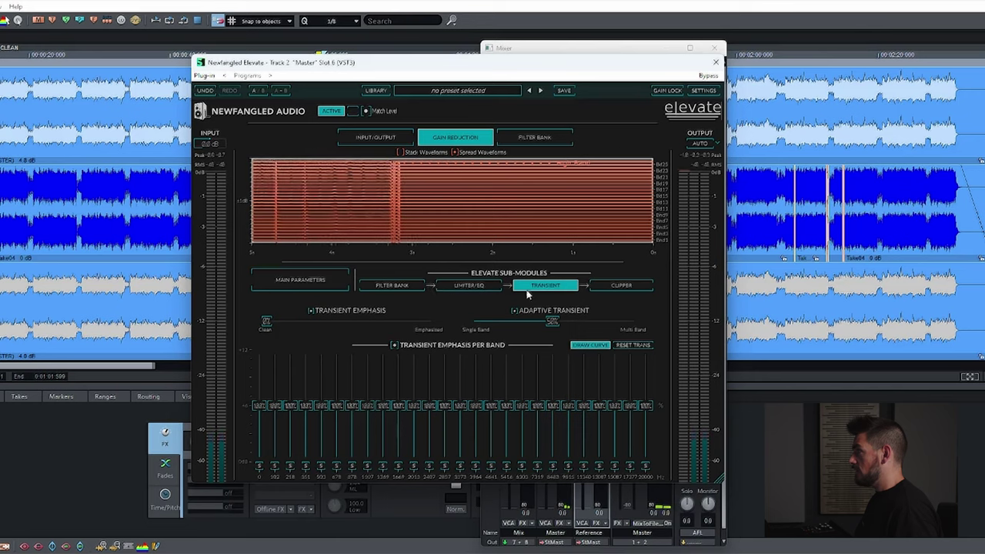
{"action": "left_click", "coordinate": [611, 286]}
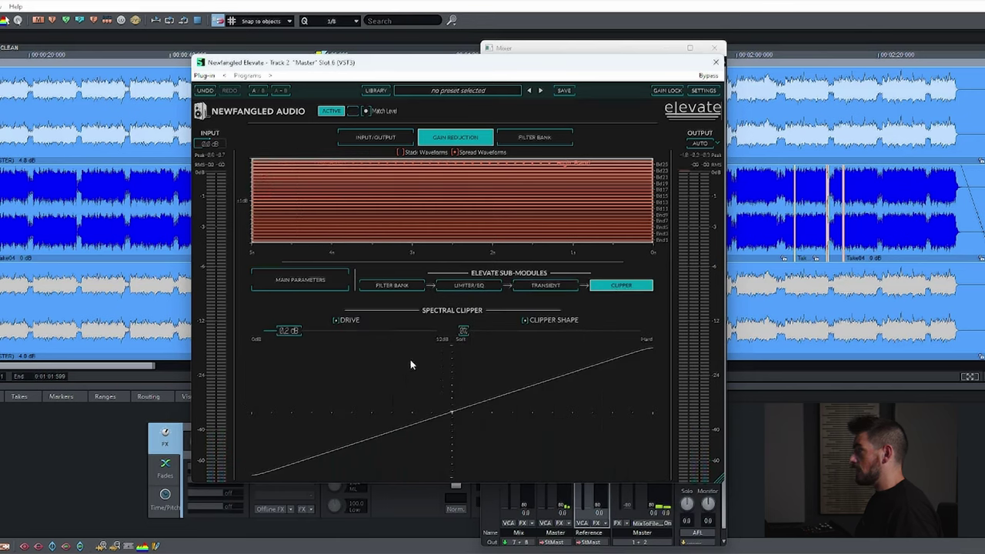
{"action": "left_click", "coordinate": [313, 283]}
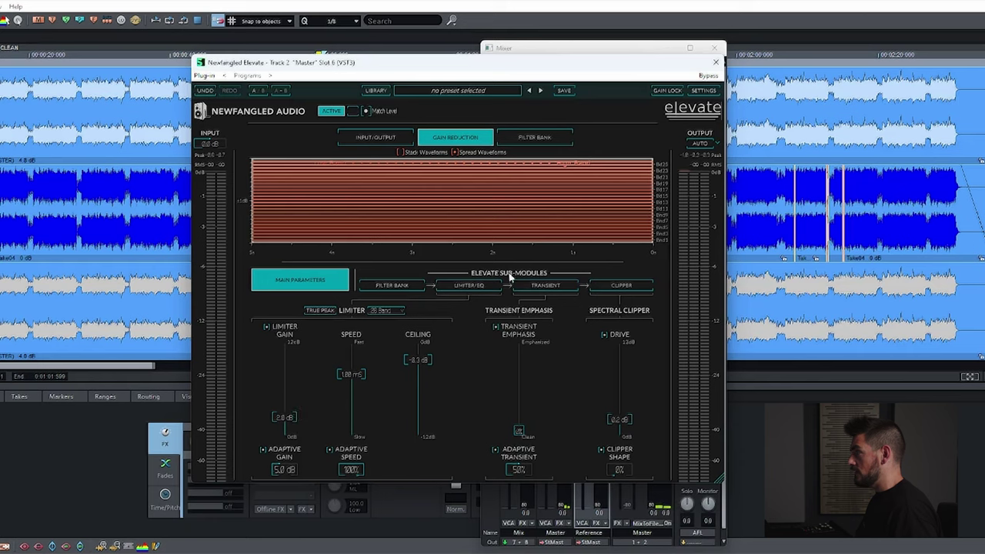
{"action": "left_click", "coordinate": [623, 286]}
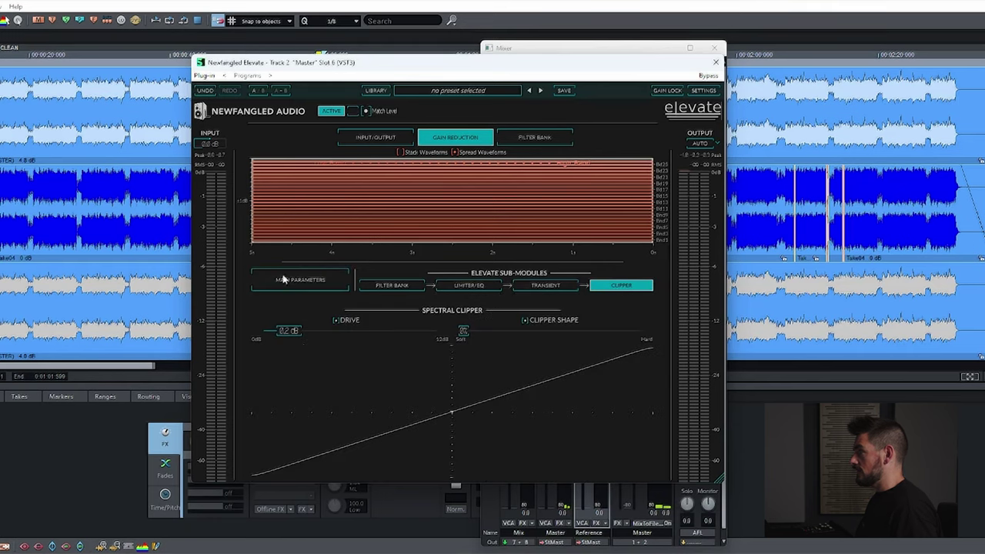
{"action": "left_click", "coordinate": [715, 61]}
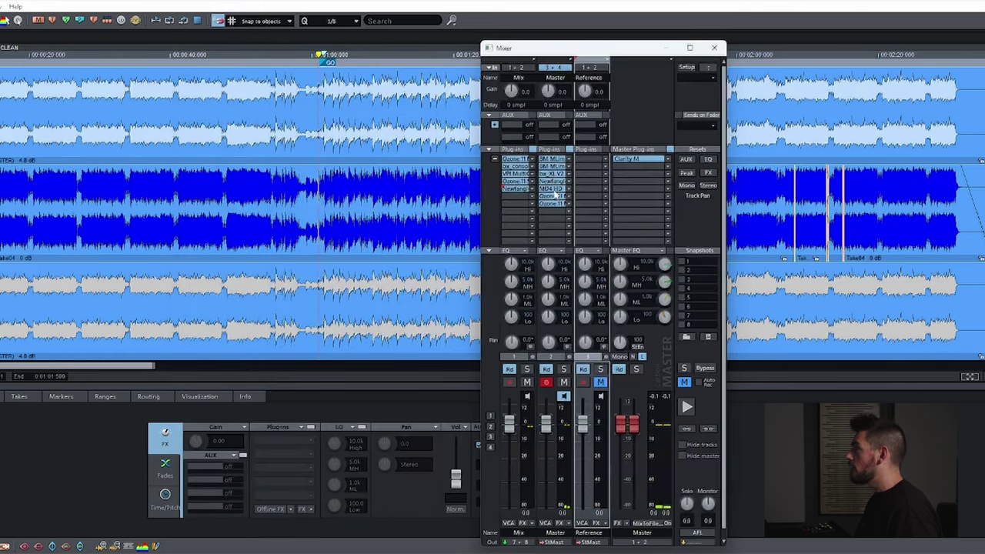
Open the master's TC MD4 HD (DEP Upward Expansion, Mid/Side), view its EQ curve, then return to MAIN.
{"action": "left_click", "coordinate": [552, 190]}
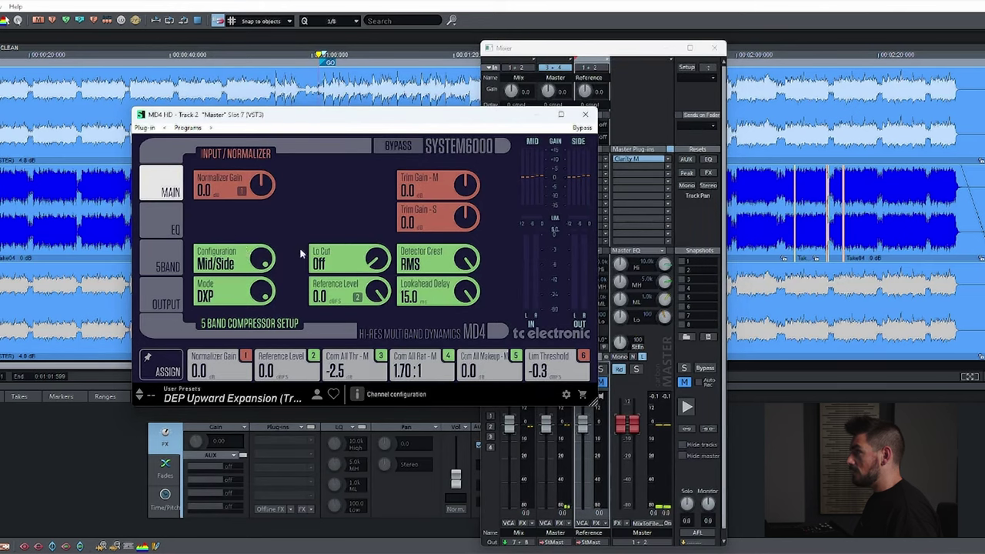
{"action": "left_click", "coordinate": [162, 229]}
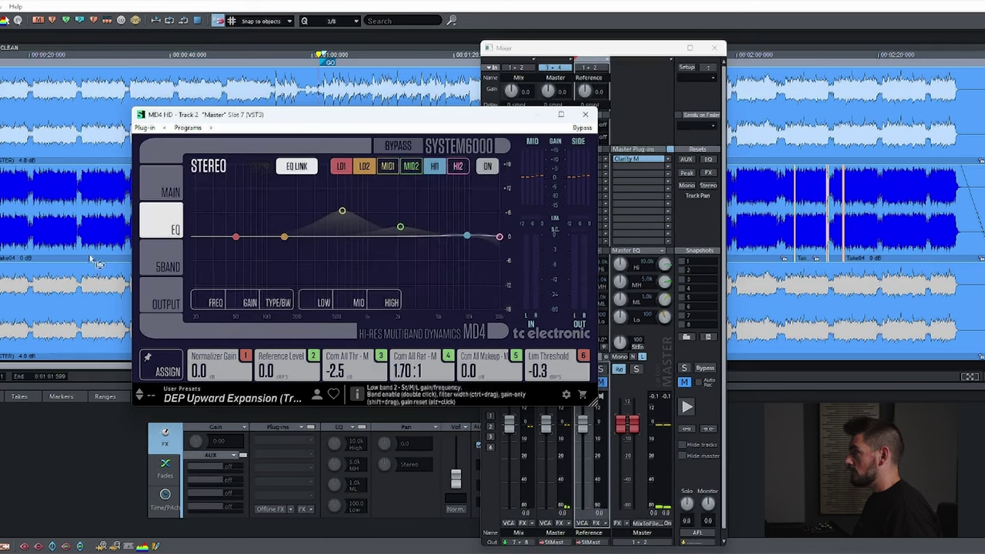
{"action": "left_click", "coordinate": [173, 192]}
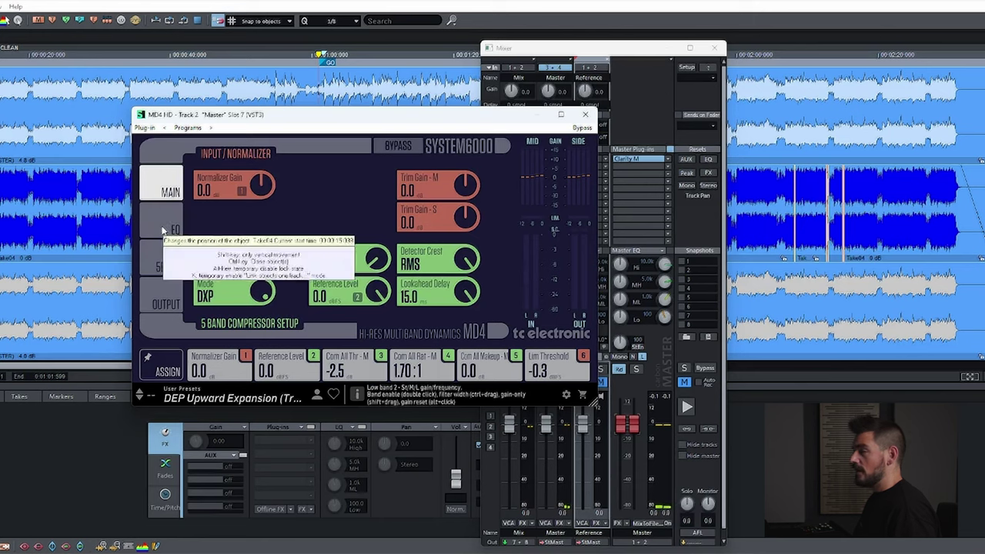